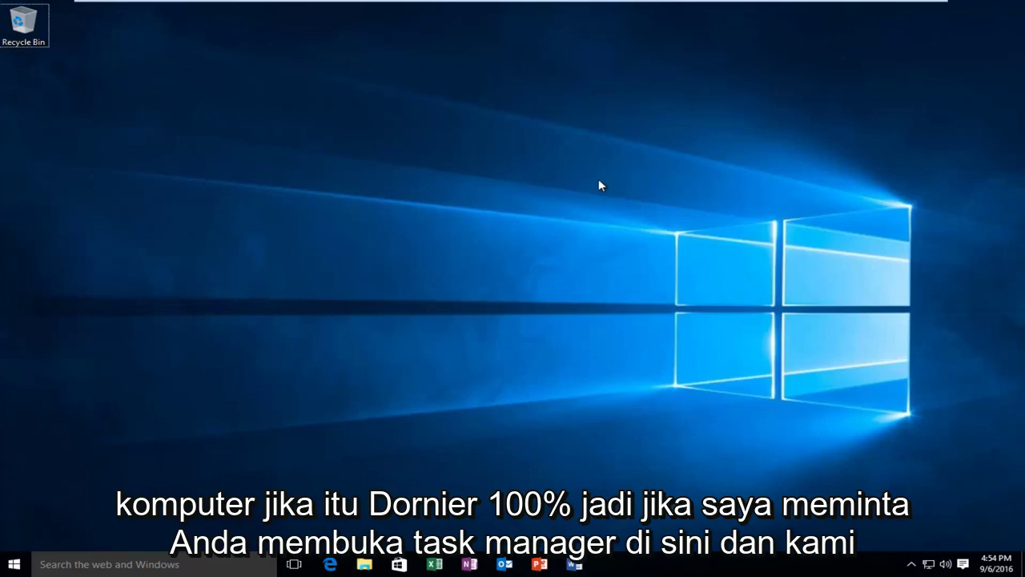
- Review the Disk 0 (C:) activity graphs in Task Manager's Performance view, then close Task Manager
right_click(707, 565)
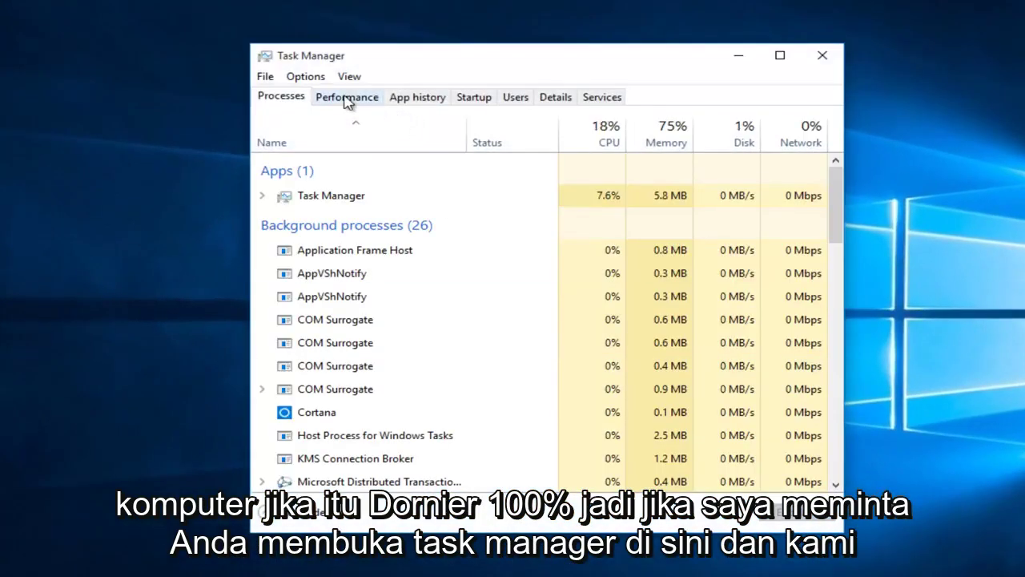
click(345, 96)
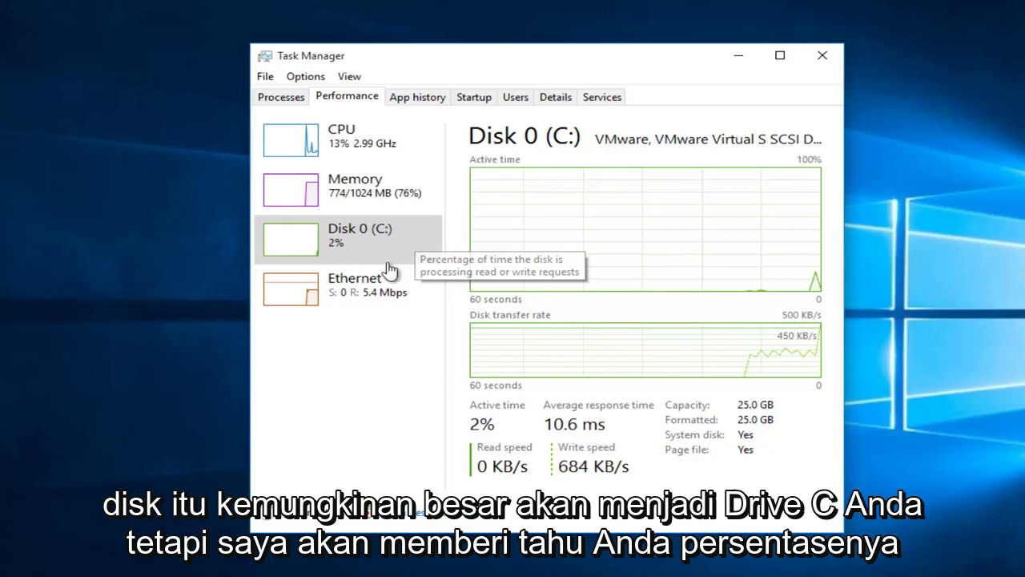
click(332, 250)
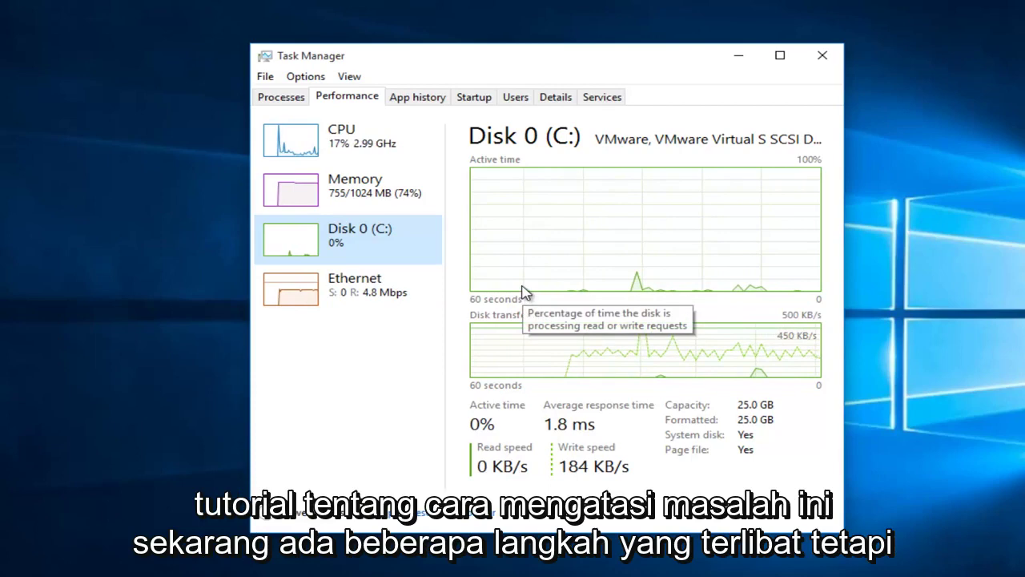
click(825, 58)
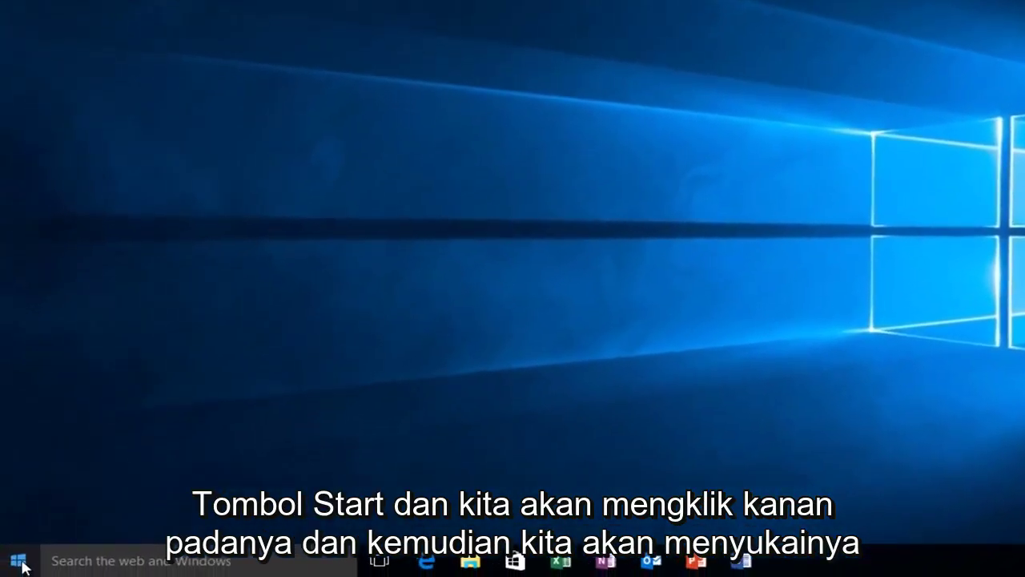
- Open the Run prompt from the Start button menu and enter services.msc
right_click(21, 564)
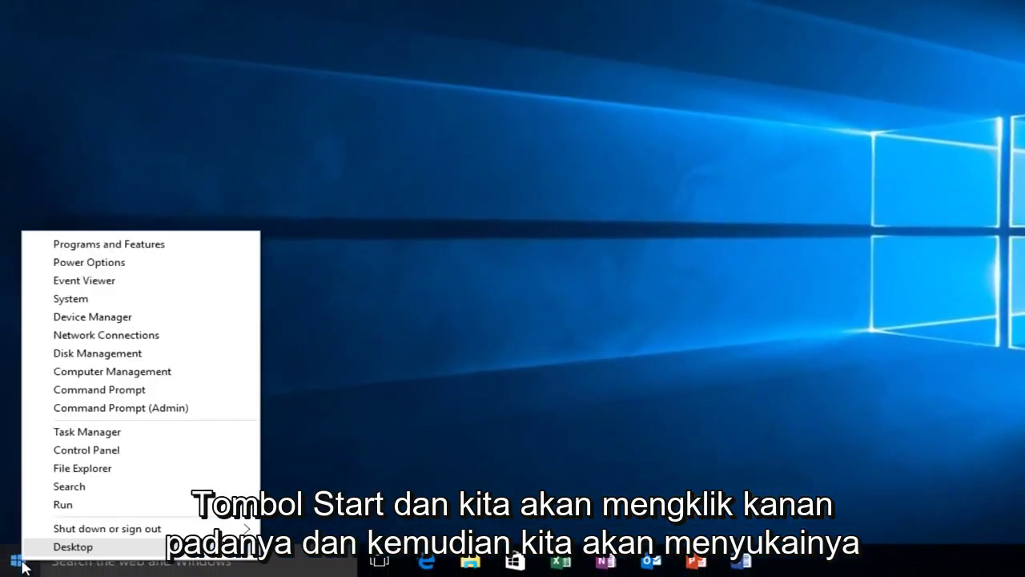
click(64, 504)
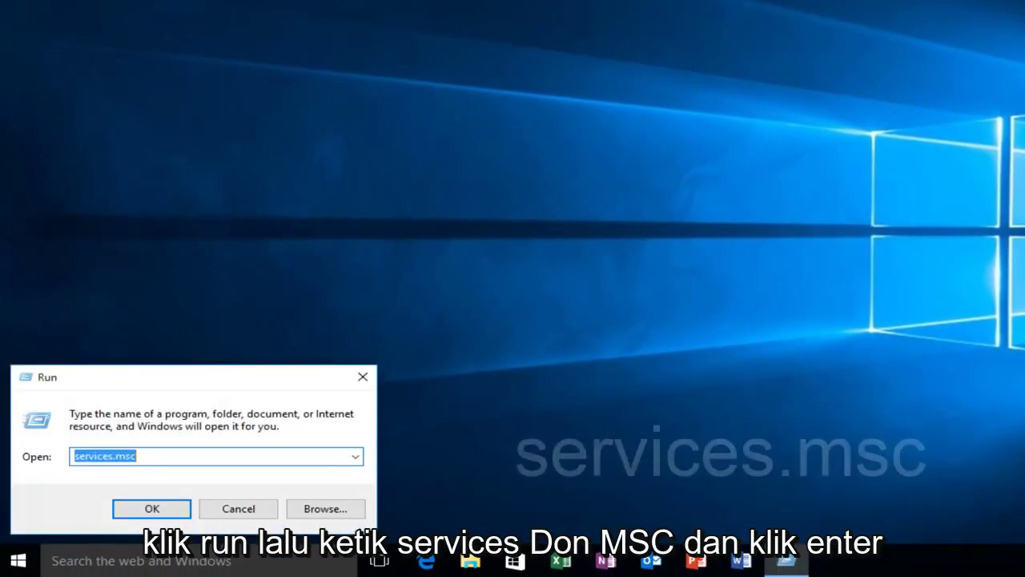
text(services.)
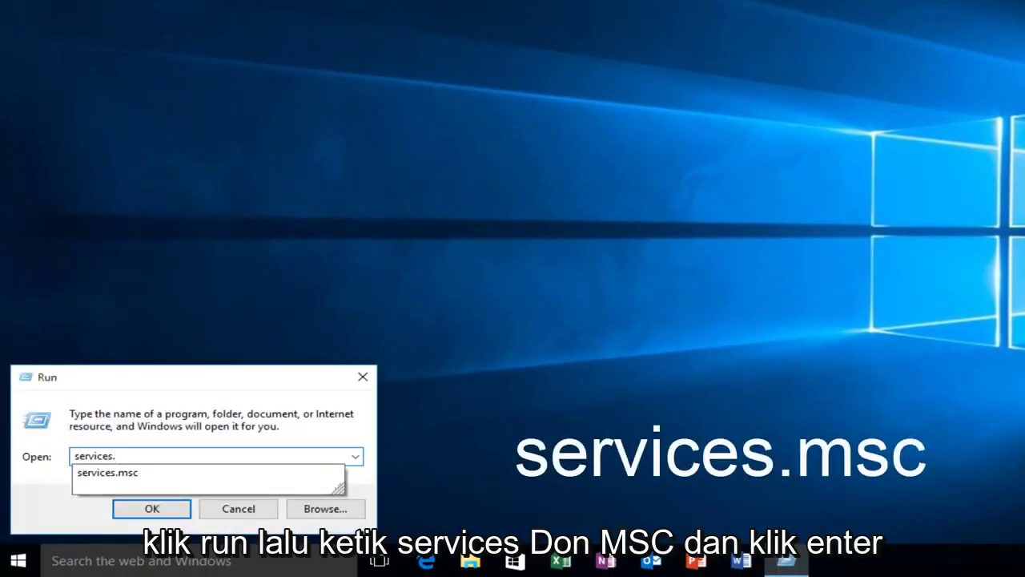
text(msc)
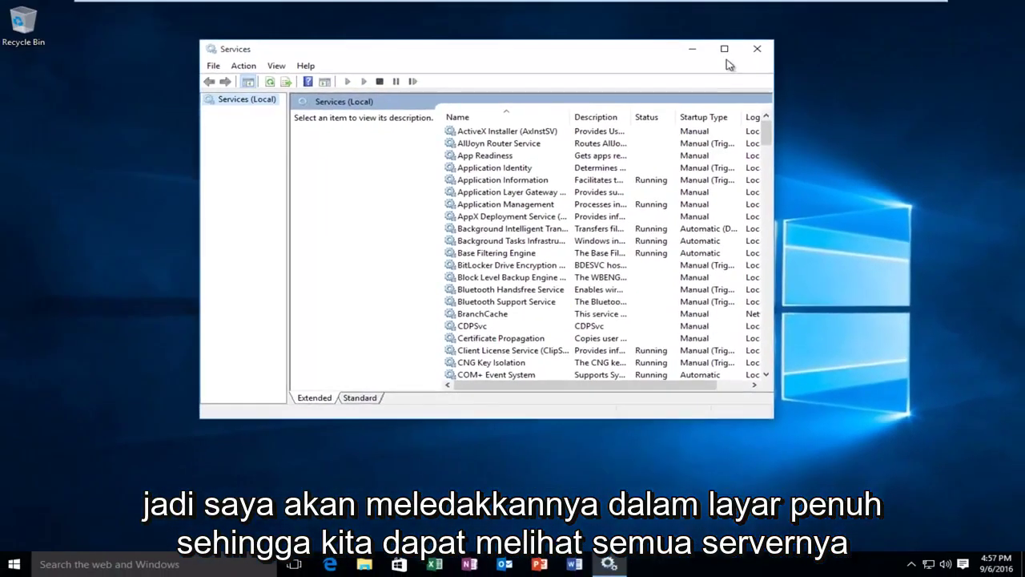
- Maximize Services, widen the Name column, and select the Superfetch service in the list
click(724, 48)
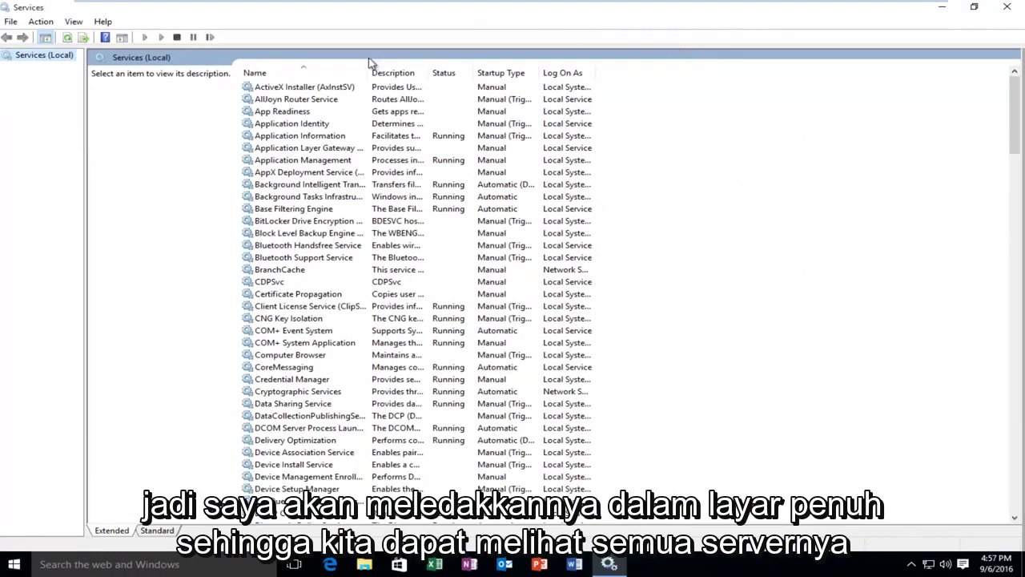
drag(370, 72, 448, 72)
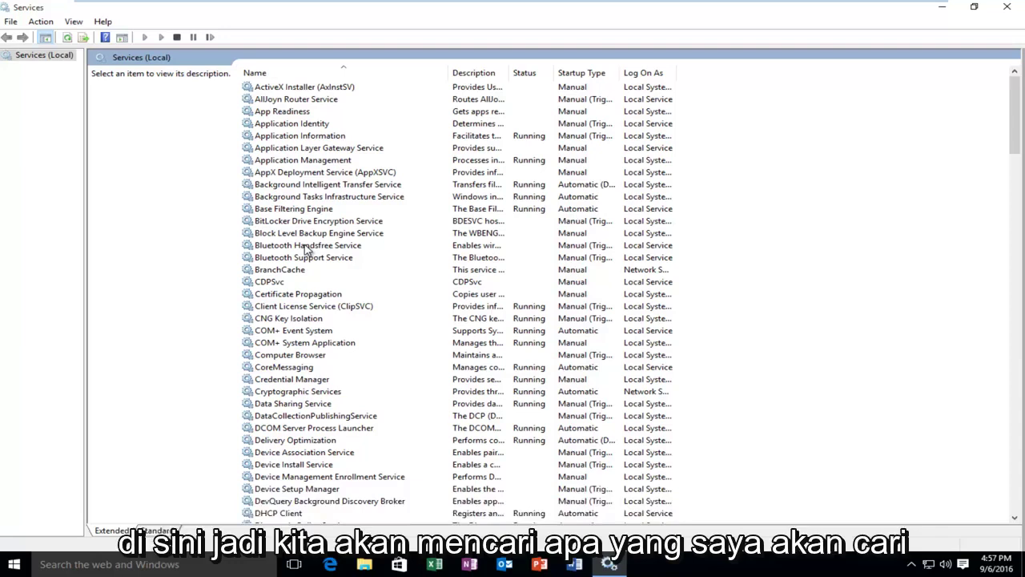
click(305, 248)
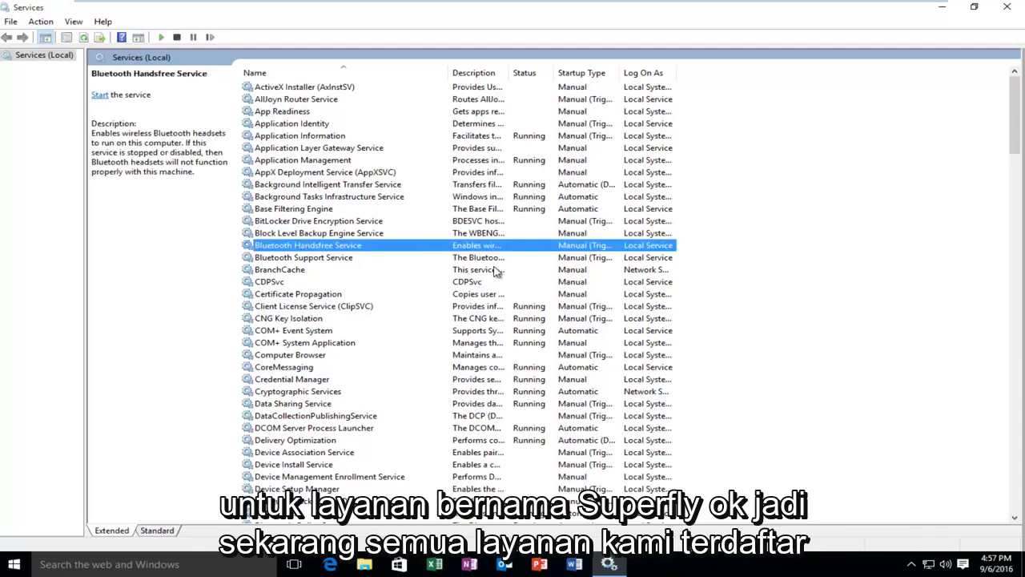
click(200, 362)
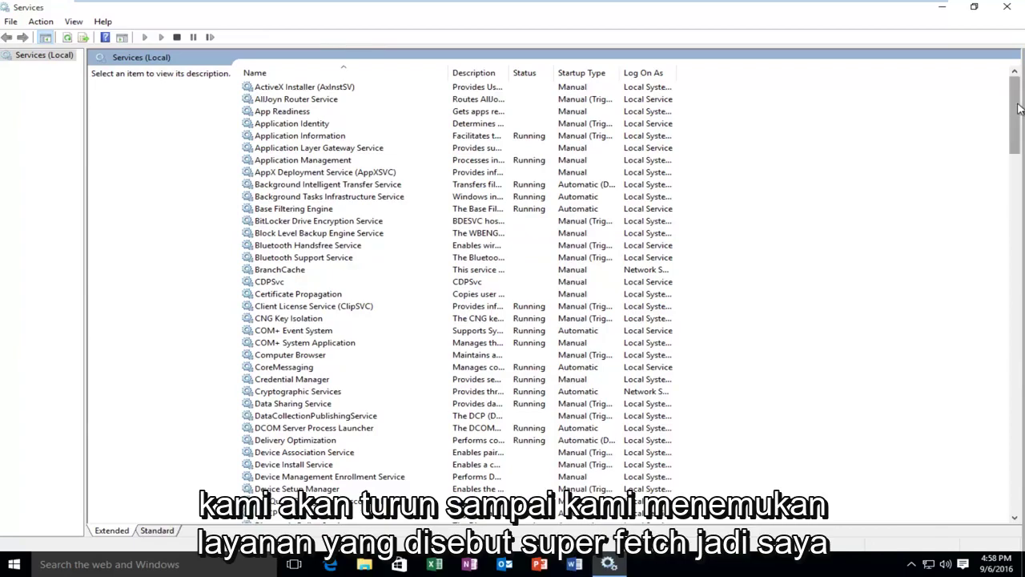
drag(1019, 111, 1017, 346)
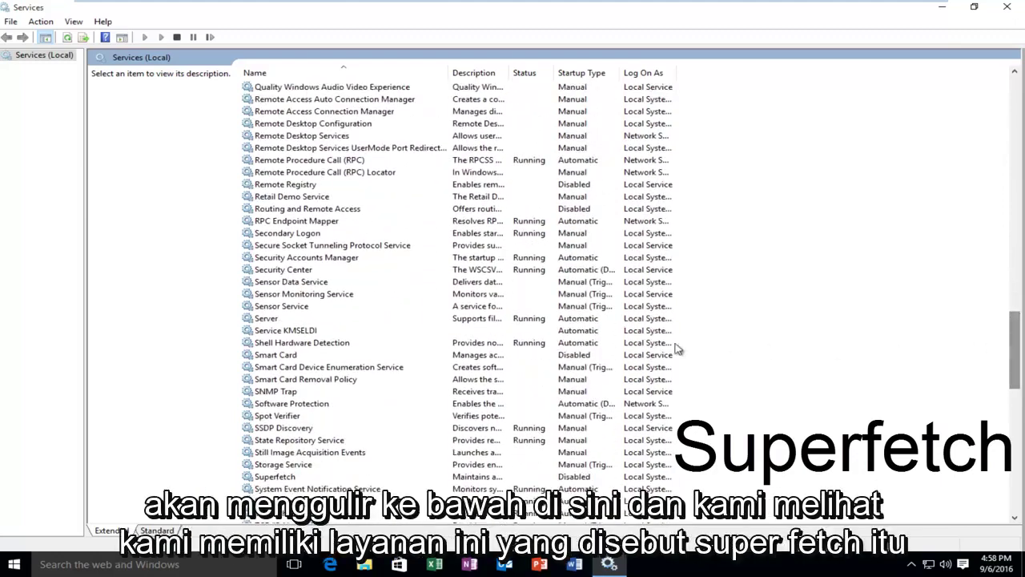
click(260, 476)
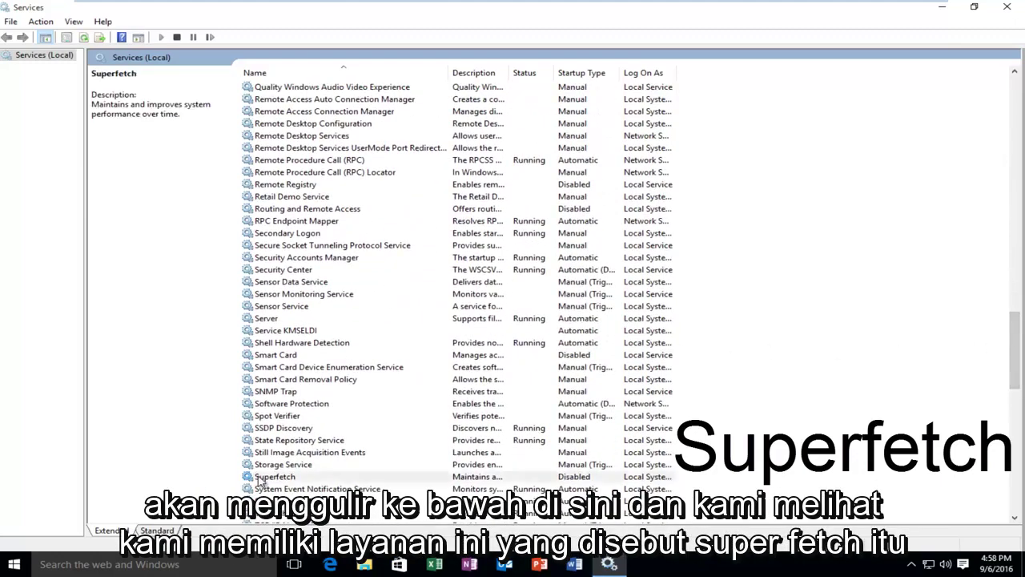
scroll(260, 473, down, 1)
scroll(264, 436, down, 2)
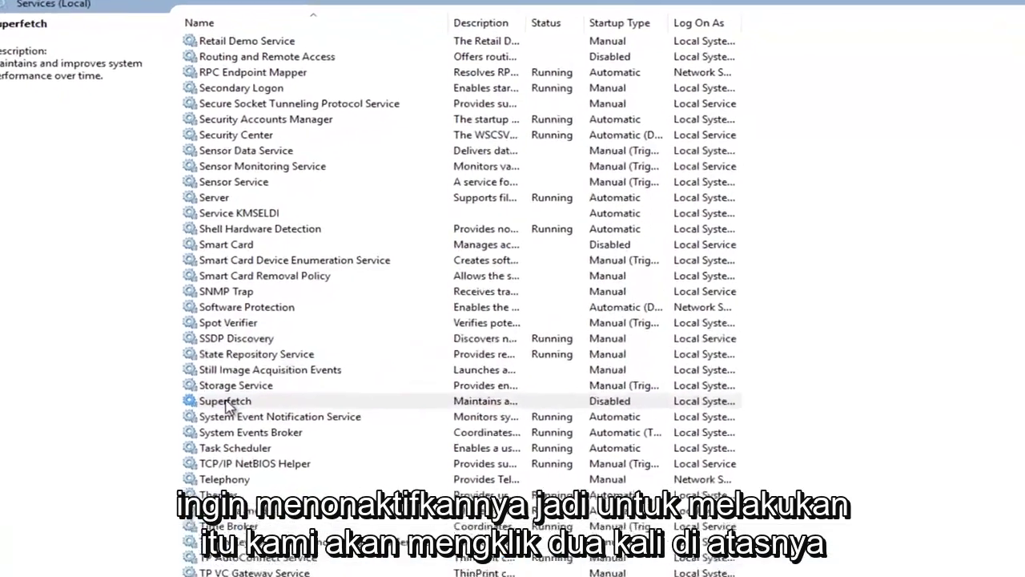
- Set Superfetch's startup type to Disabled in its properties, apply it, and close the dialog
double_click(275, 367)
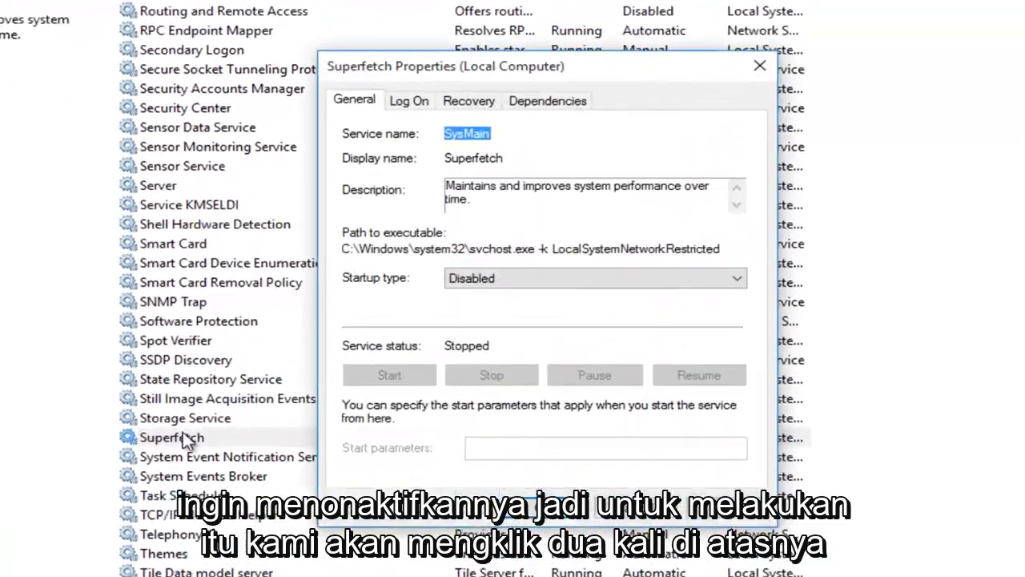
click(485, 278)
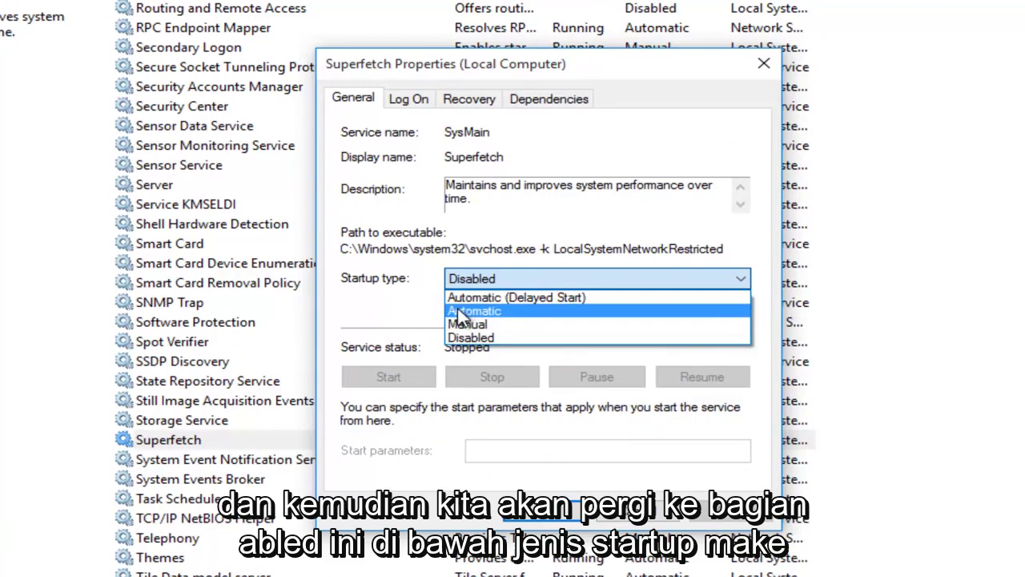
click(470, 339)
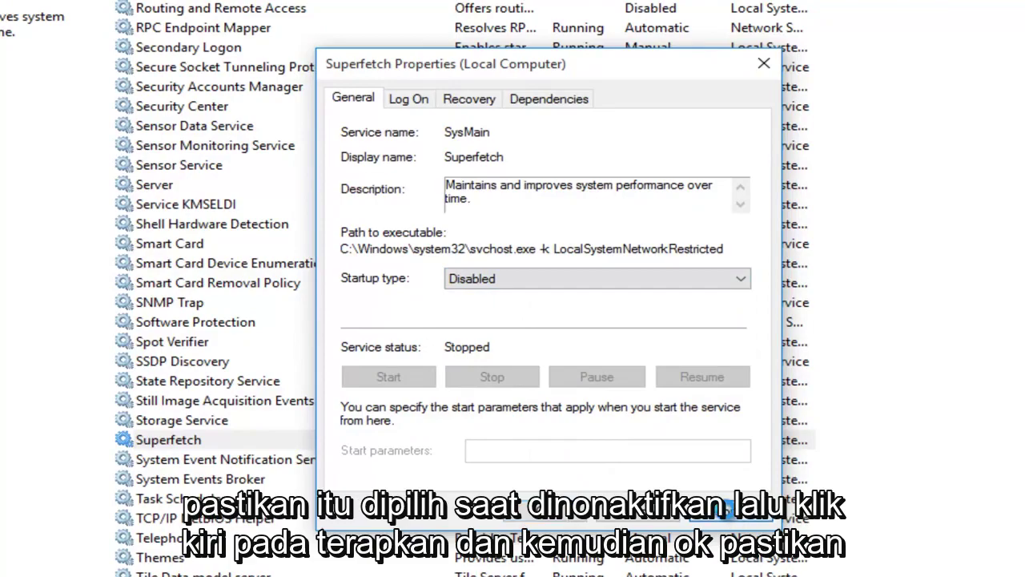
click(729, 517)
click(560, 519)
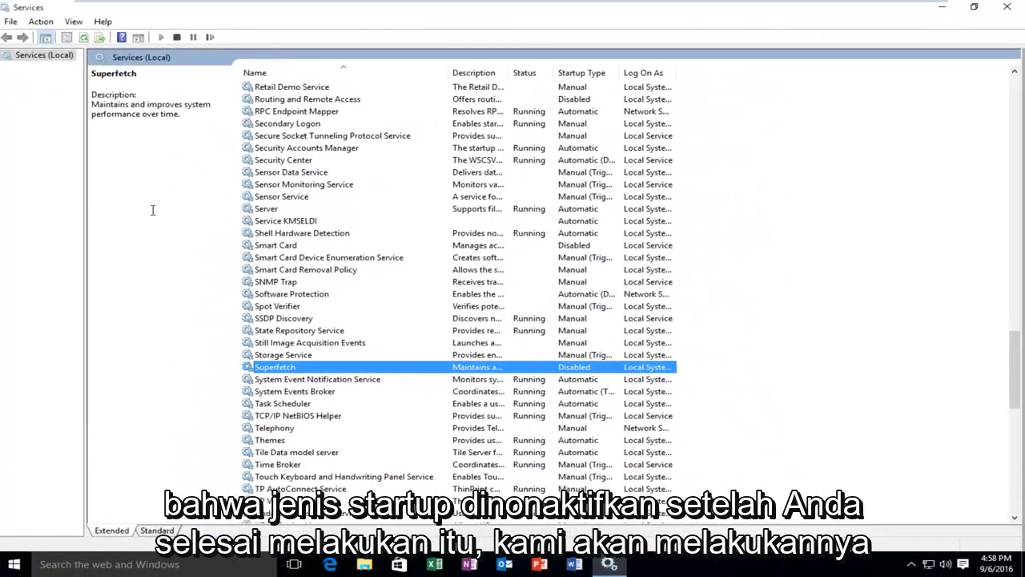
- Close Services, launch regedit from the Run prompt, and approve the User Account Control prompt
click(1016, 8)
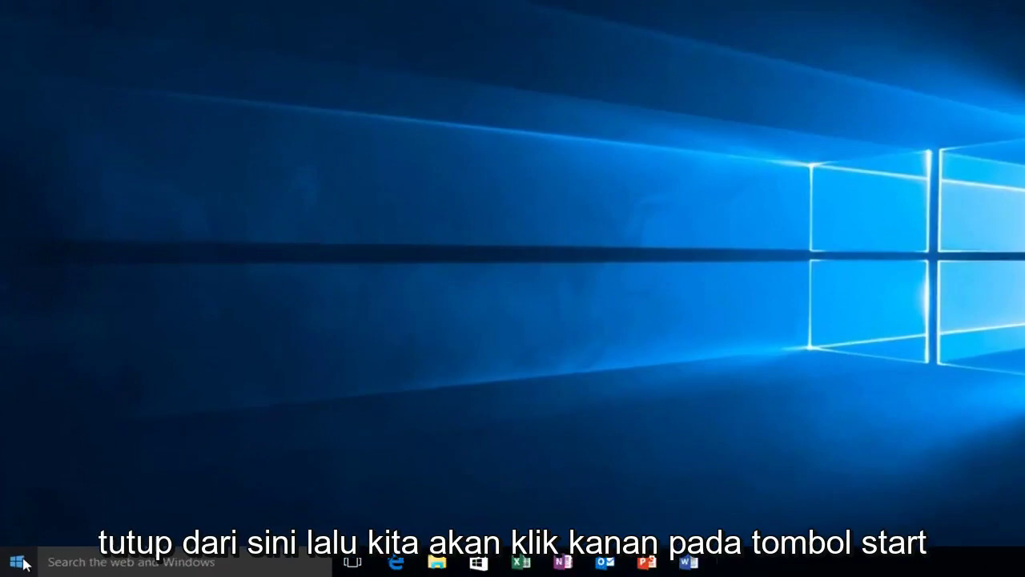
right_click(22, 565)
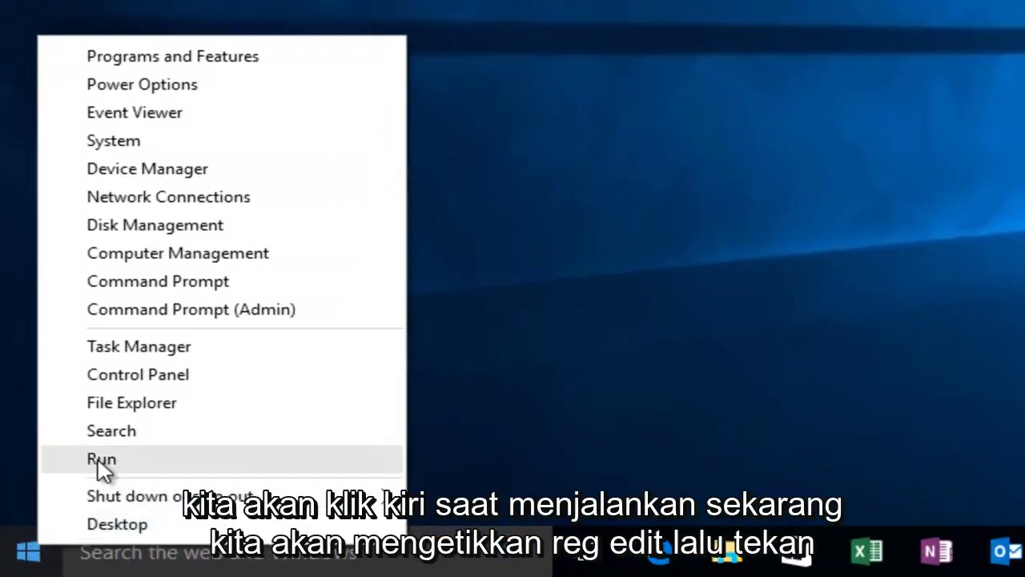
click(103, 468)
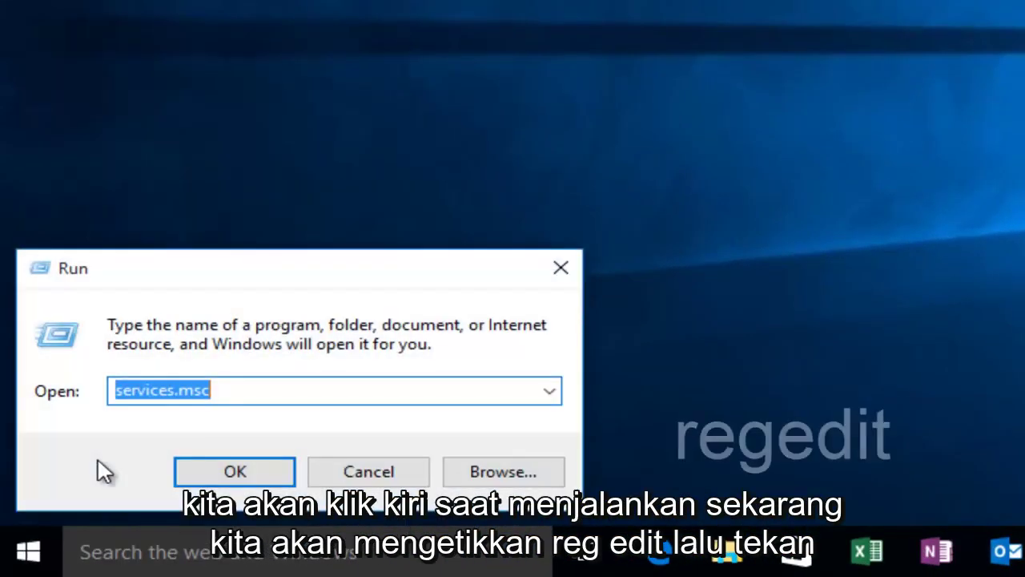
text(regedit)
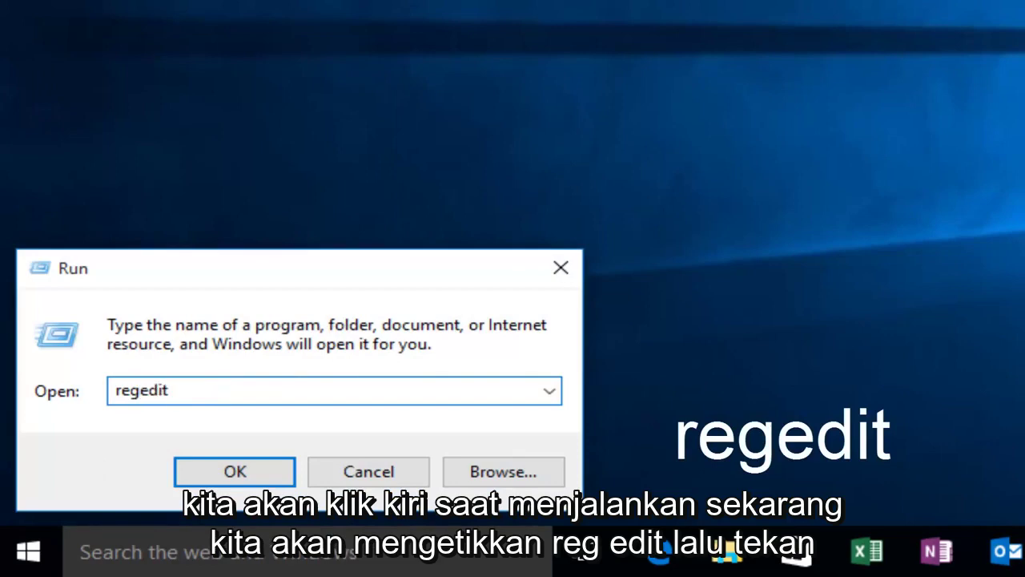
key(Return)
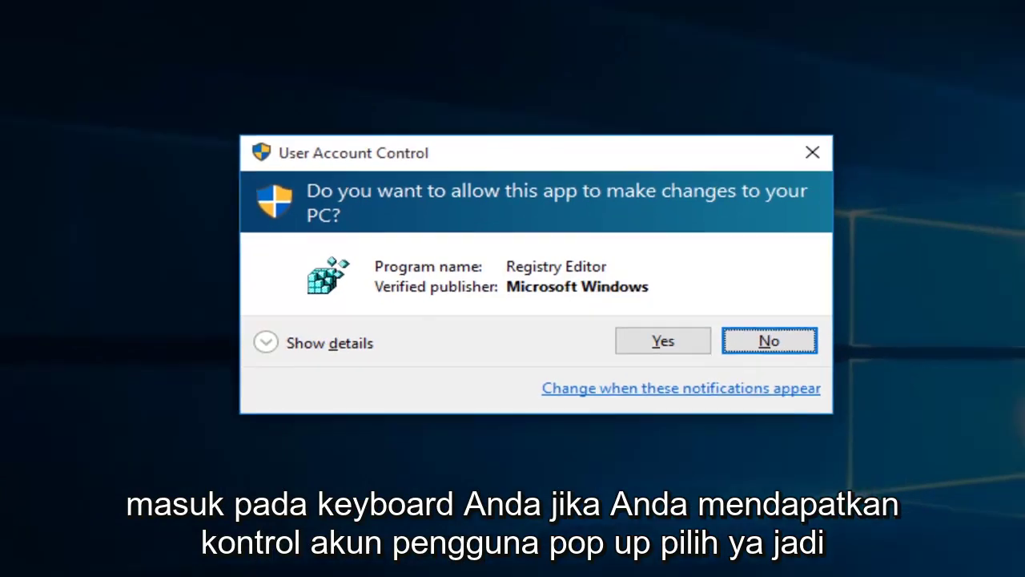
click(622, 308)
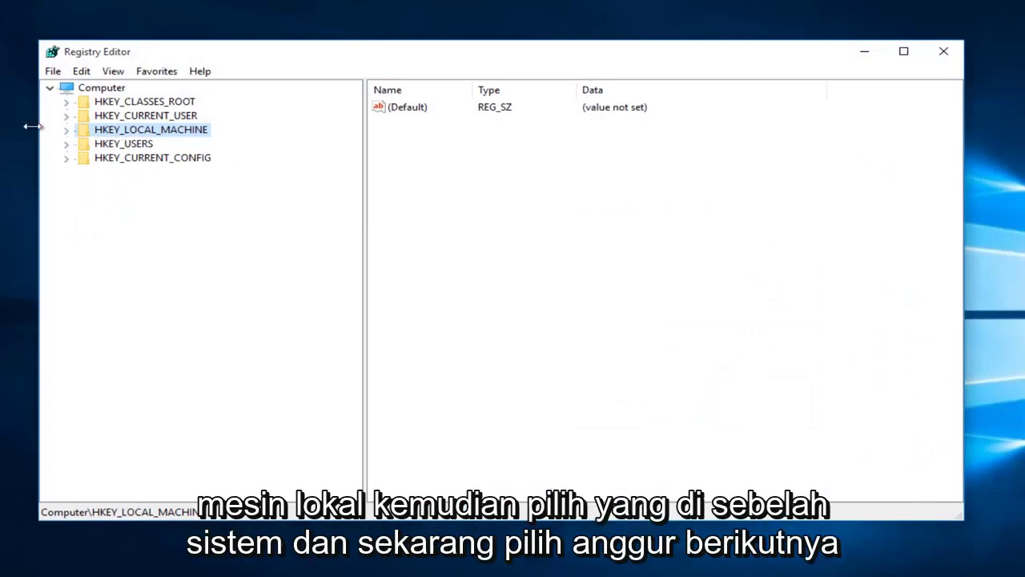
- Browse to HKEY_LOCAL_MACHINE\SYSTEM\ControlSet001\Control\Session Manager\Memory Management\PrefetchParameters
click(66, 130)
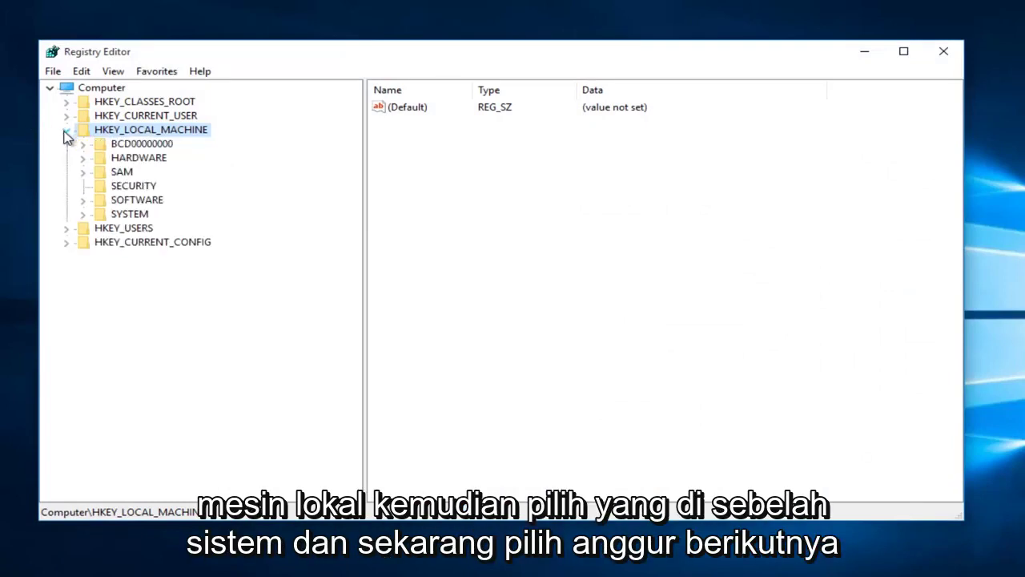
click(83, 215)
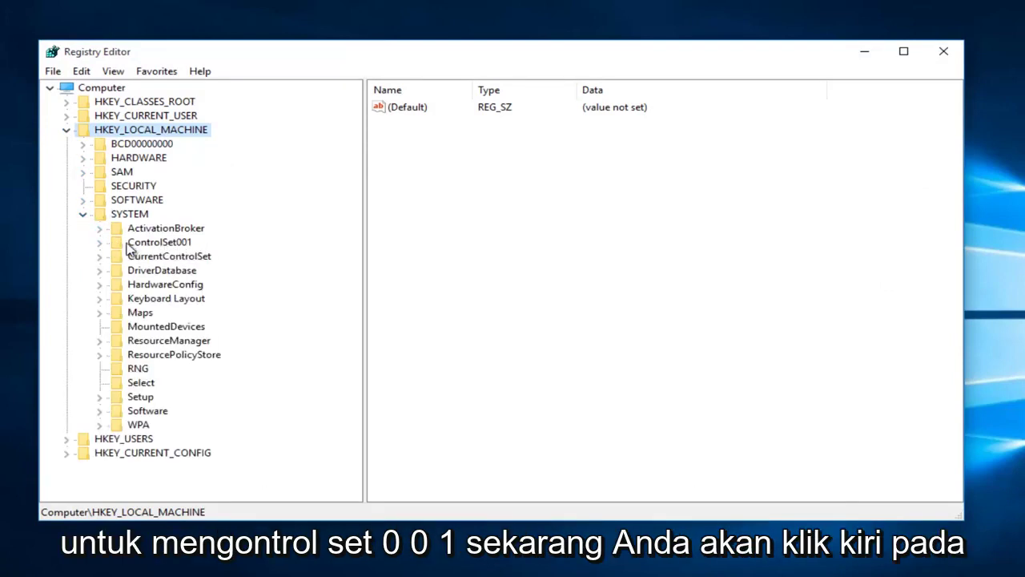
click(100, 243)
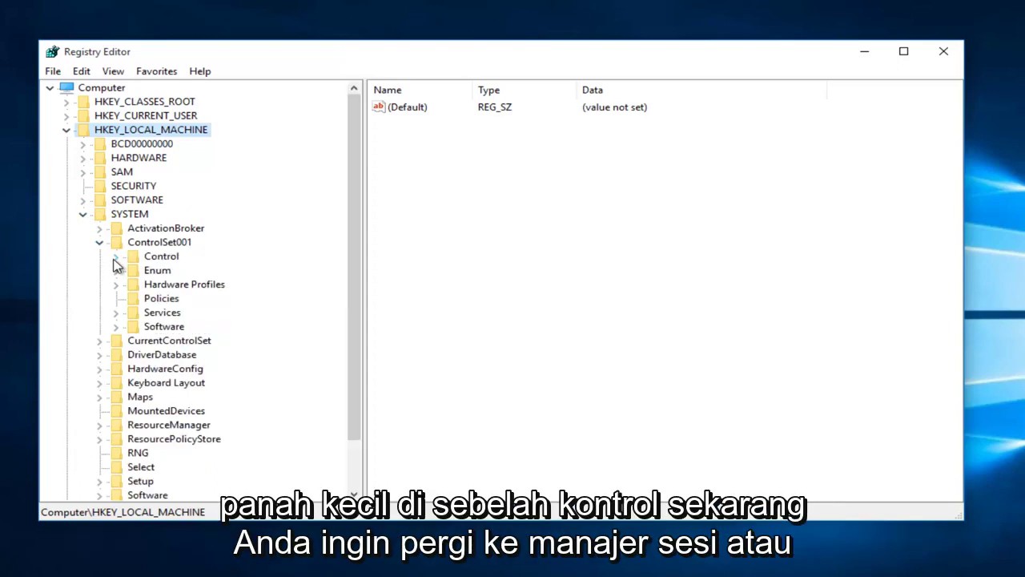
click(114, 260)
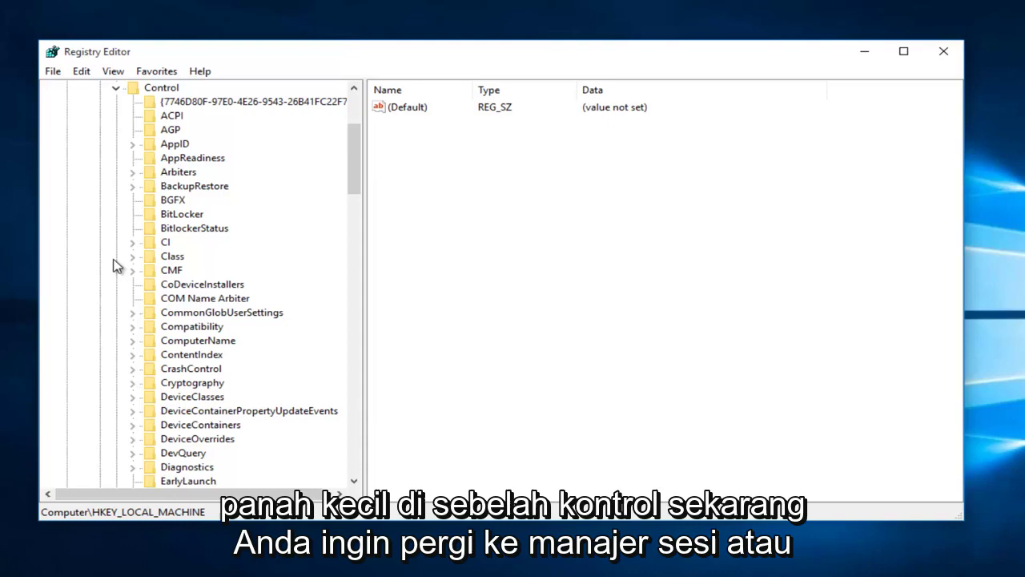
drag(353, 186, 335, 324)
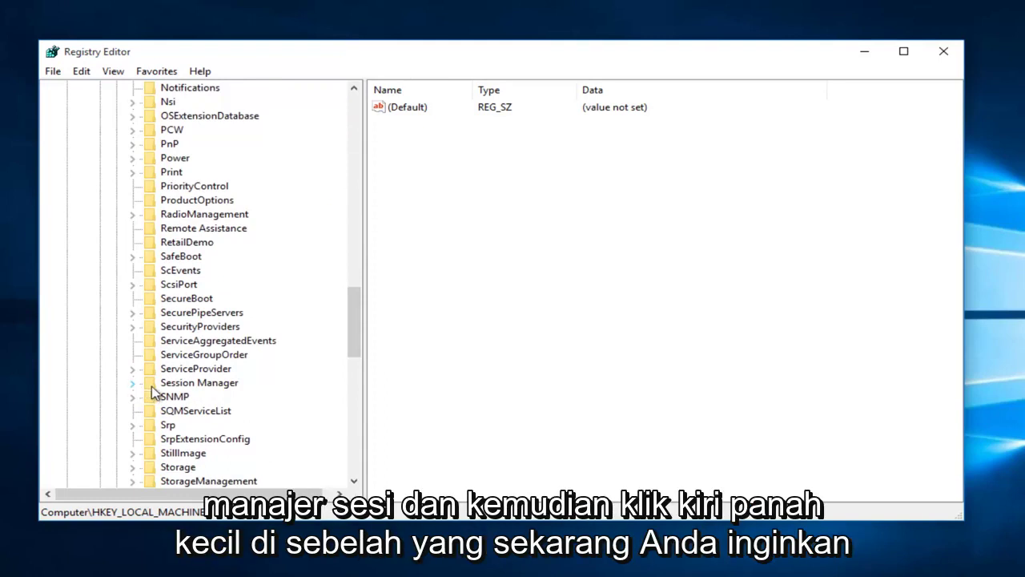
scroll(216, 393, down, 1)
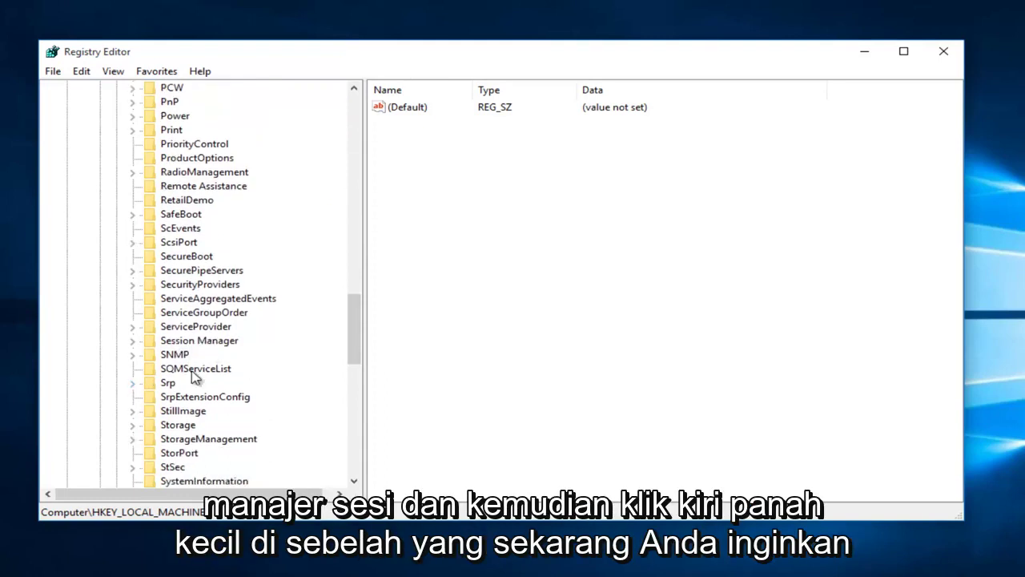
click(132, 341)
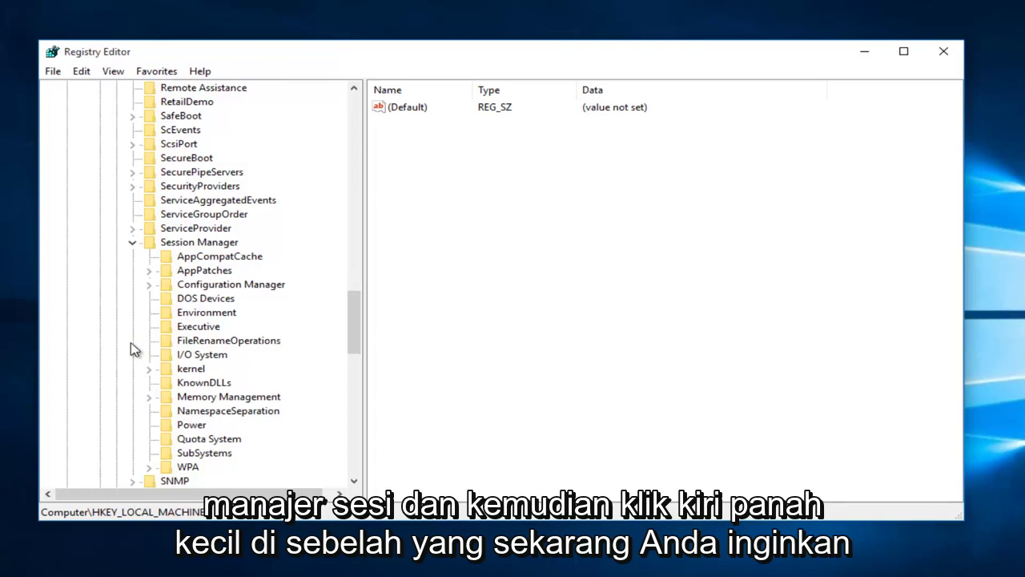
click(151, 399)
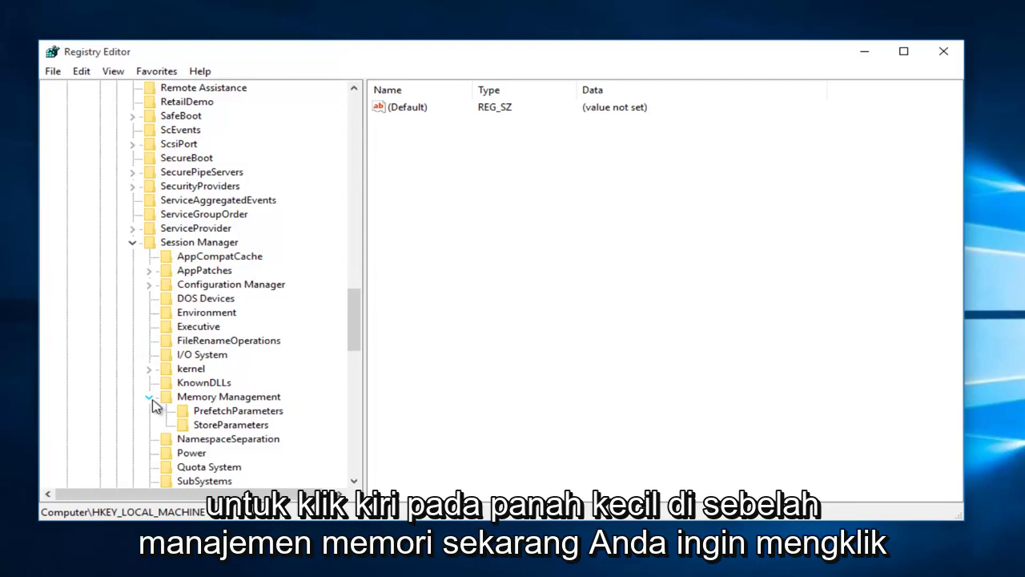
click(150, 398)
click(210, 414)
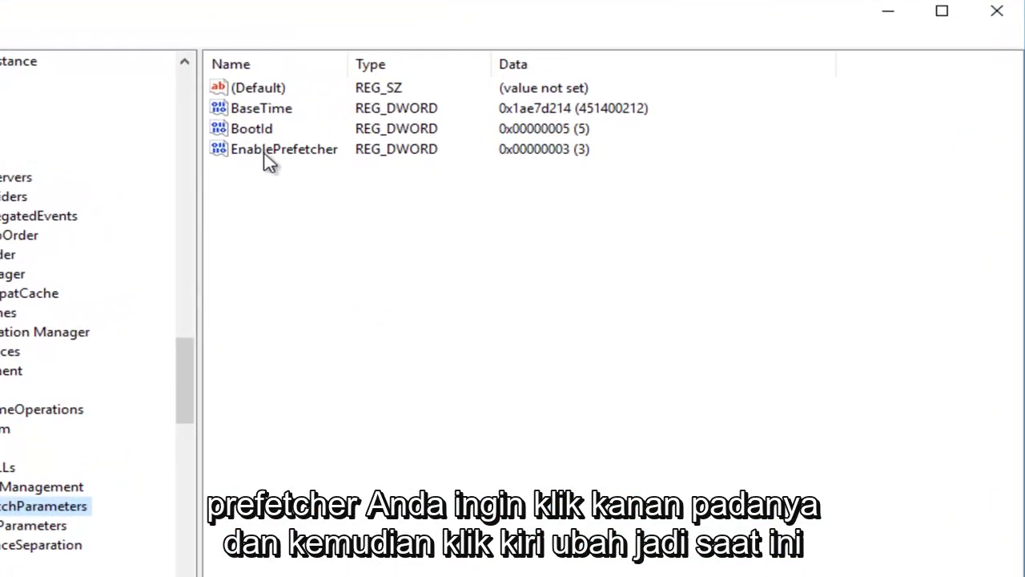
- Change EnablePrefetcher's value data from 3 to 0 and save it
right_click(265, 153)
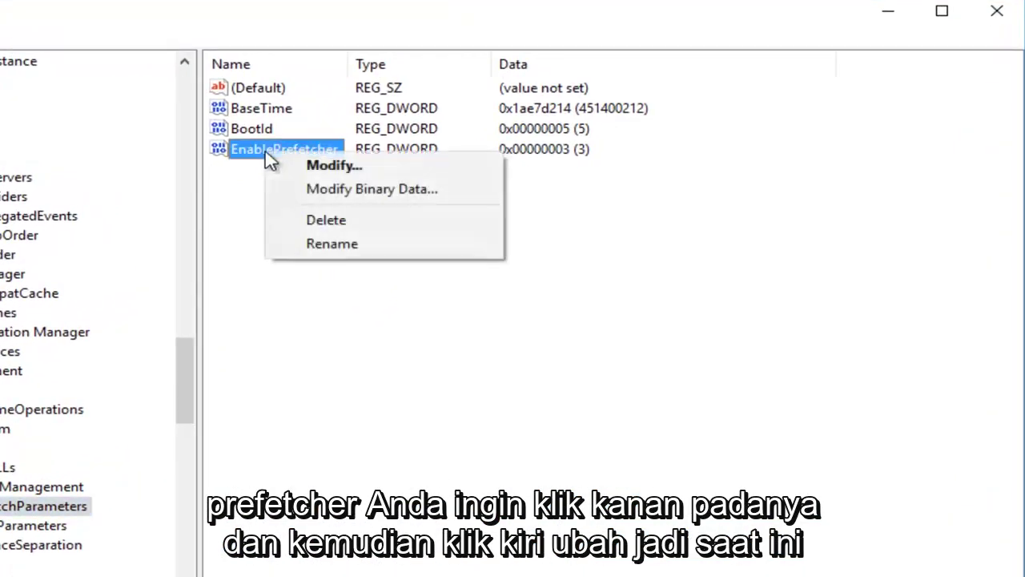
click(314, 175)
mouse_move(18, 108)
mouse_down()
mouse_move(288, 143)
mouse_move(552, 212)
mouse_up()
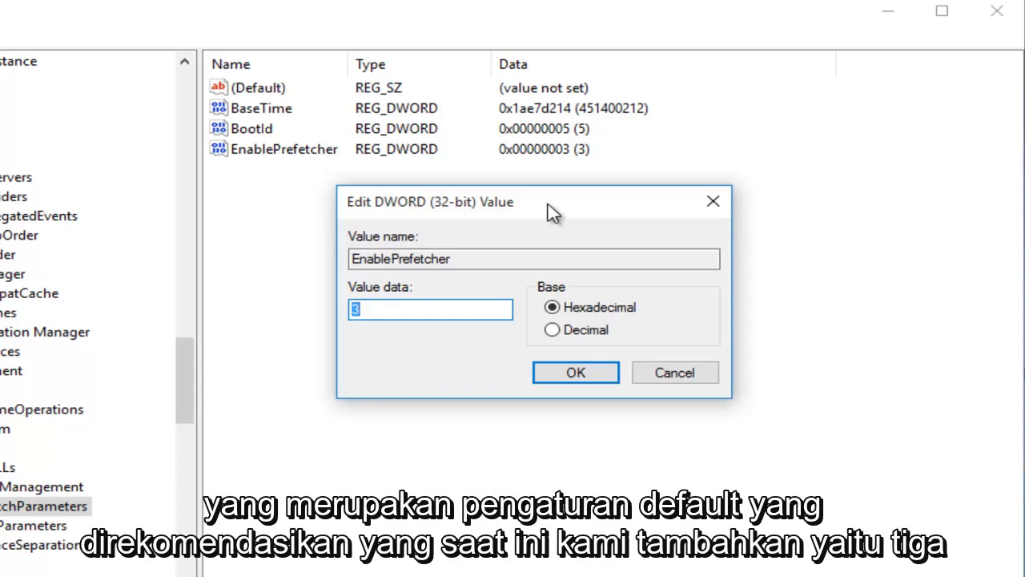
text(0)
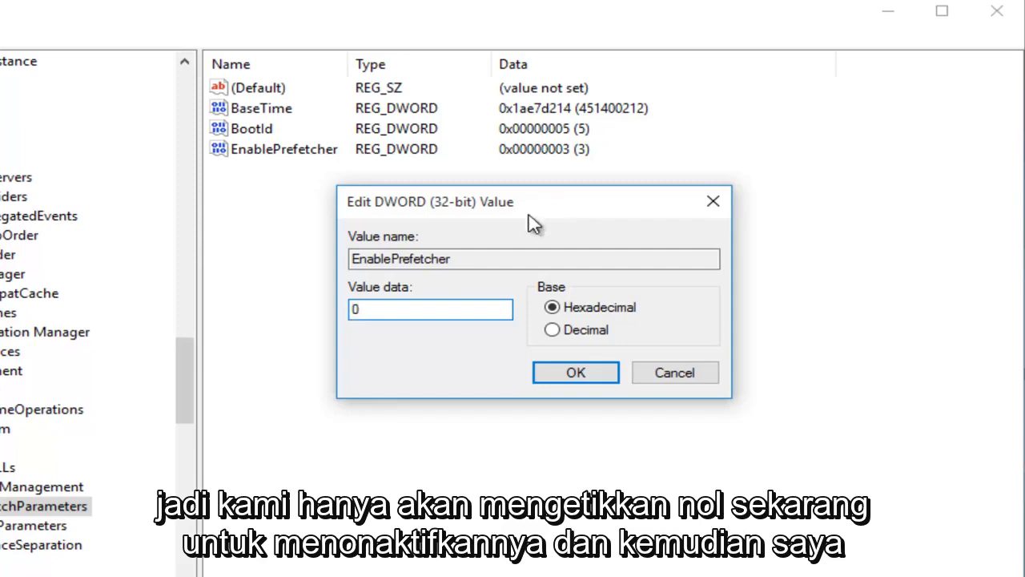
click(571, 373)
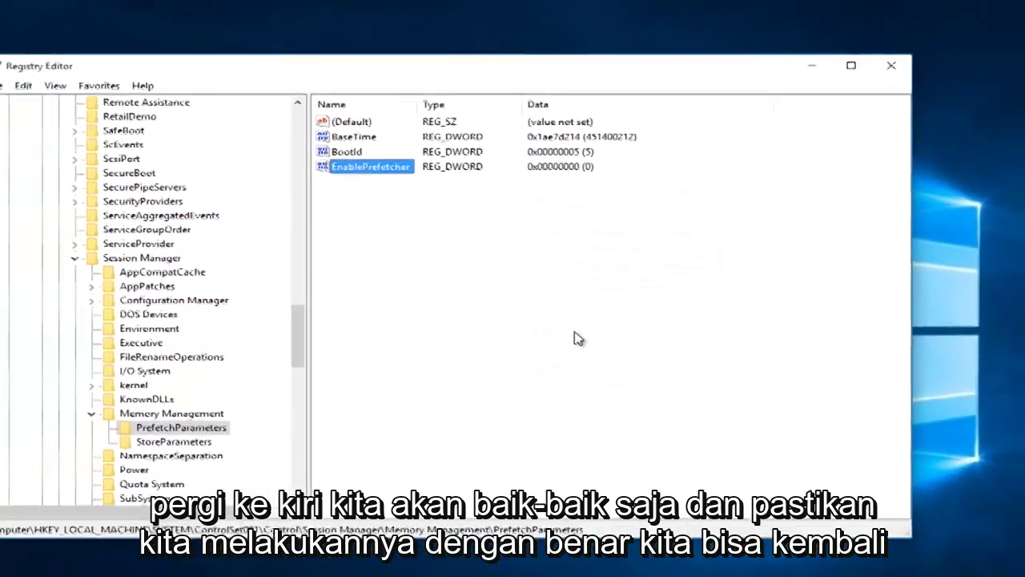
key(F2)
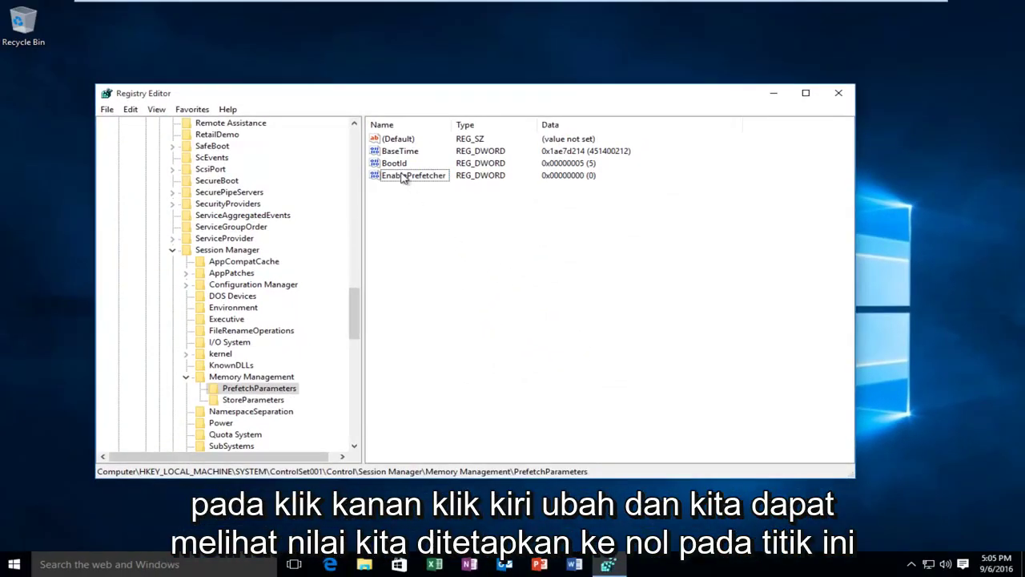
- Reopen EnablePrefetcher to confirm its data reads 0, then close the value editor
right_click(403, 177)
click(431, 184)
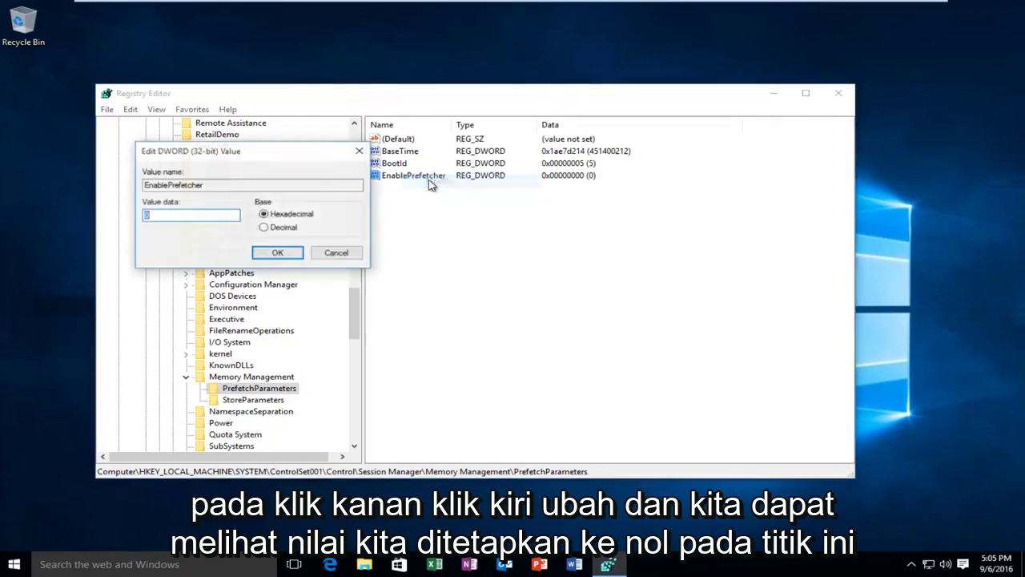
click(275, 254)
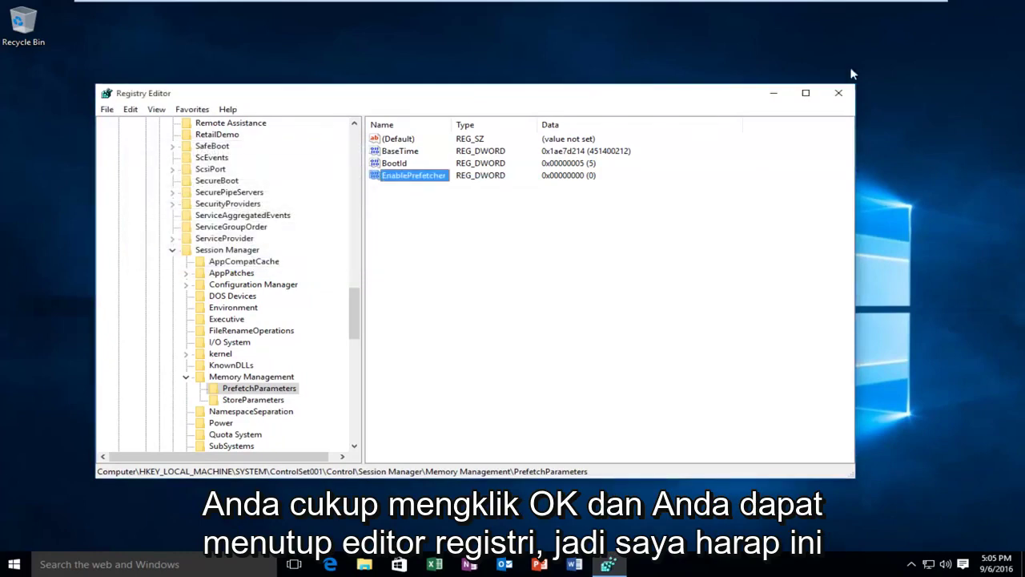
click(838, 92)
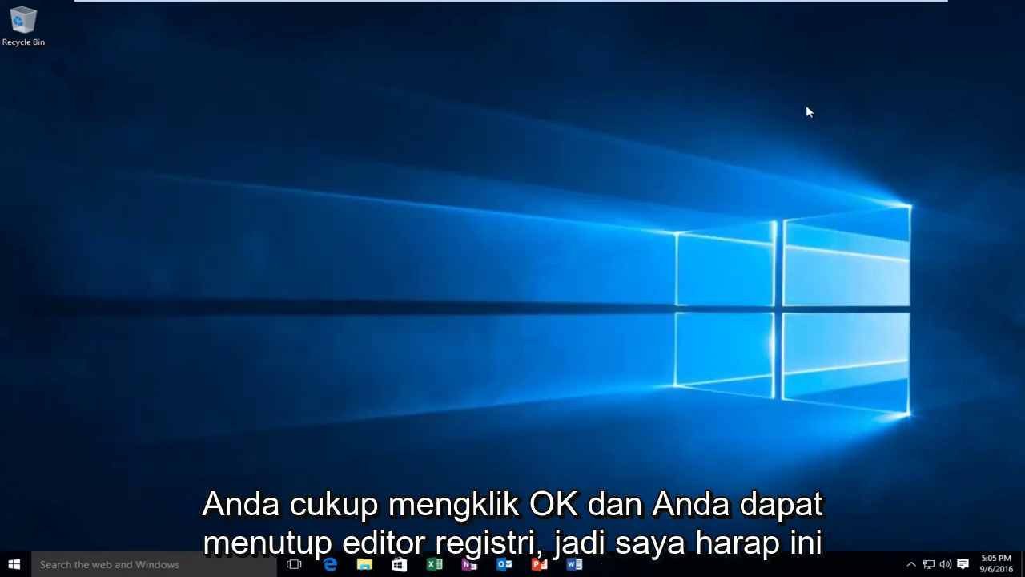